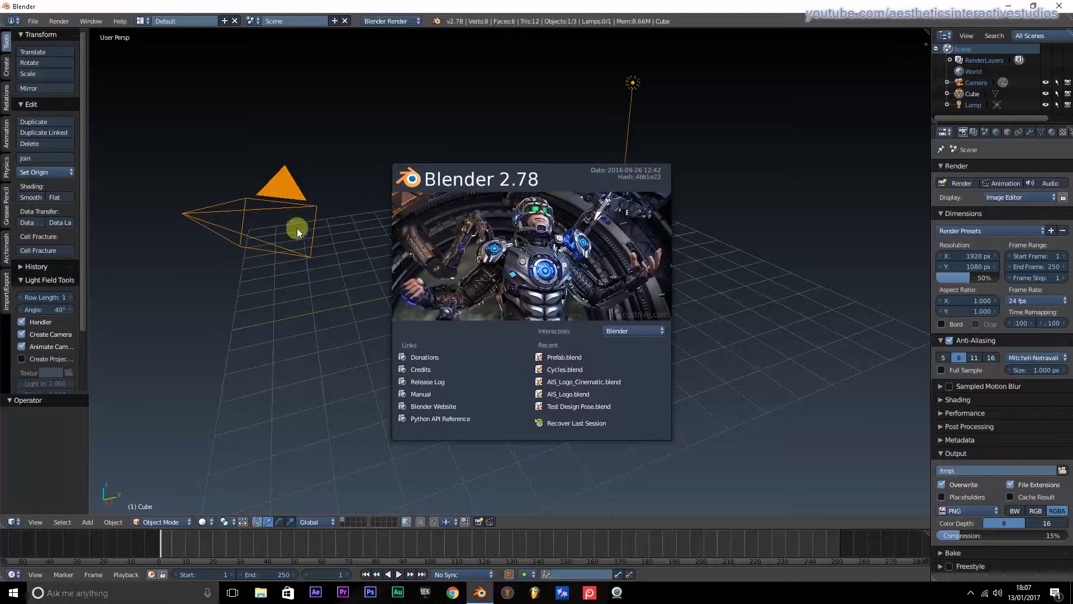
click(334, 243)
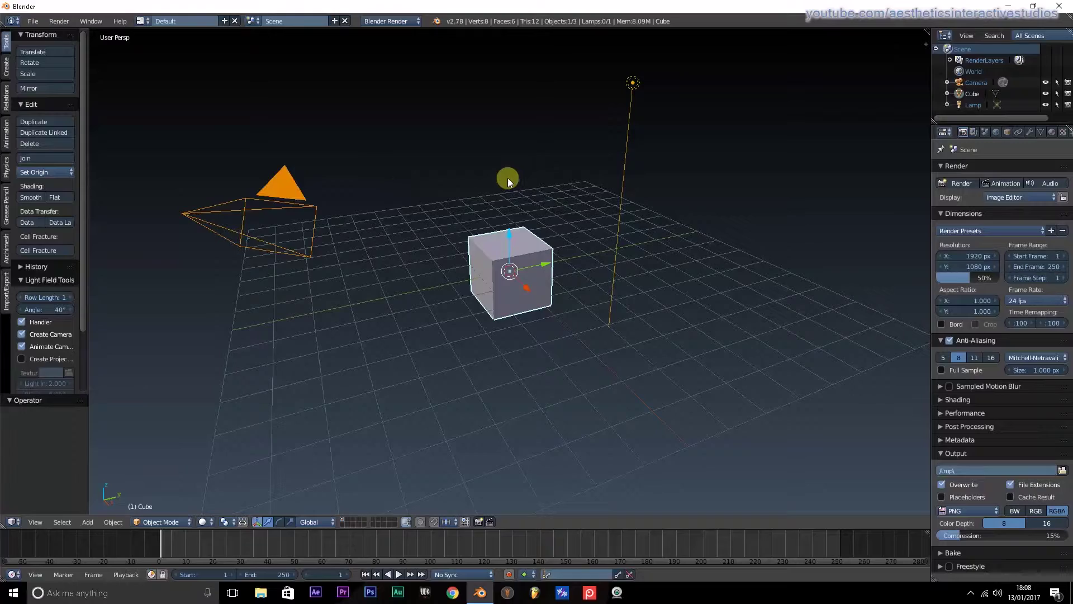
Orbit around the cube, then pan the scene down and right into a distant view
mouse_move(509, 177)
middle_down()
mouse_move(295, 192)
mouse_move(475, 199)
mouse_move(643, 185)
mouse_move(753, 202)
mouse_move(767, 227)
mouse_move(656, 246)
mouse_move(615, 223)
mouse_move(603, 108)
mouse_move(602, 244)
mouse_move(599, 192)
mouse_move(702, 179)
mouse_move(450, 192)
mouse_move(714, 211)
mouse_move(390, 182)
middle_up()
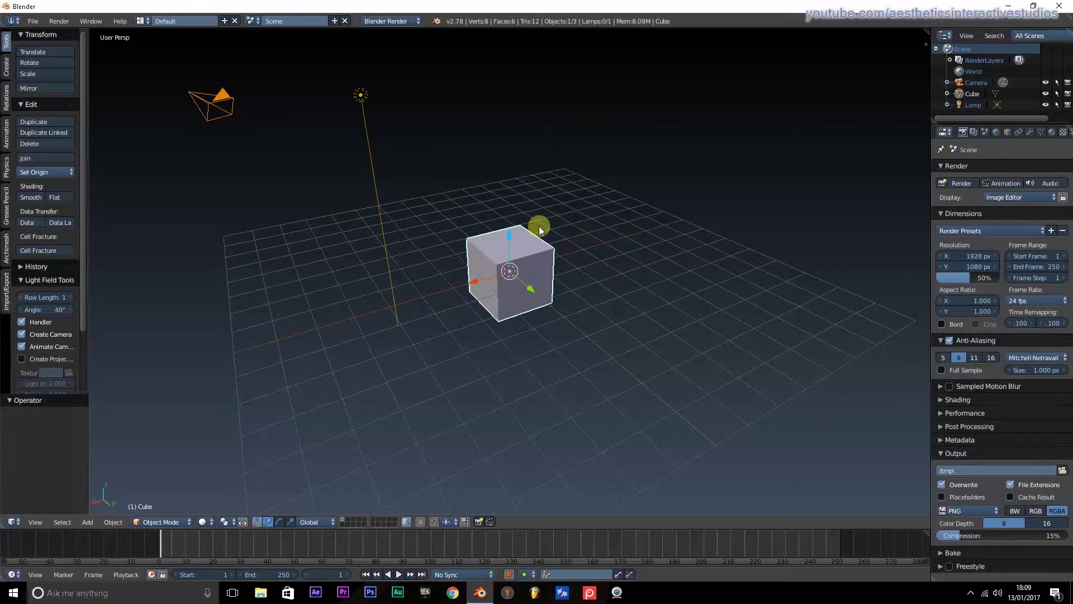
scroll(483, 197, down, 8)
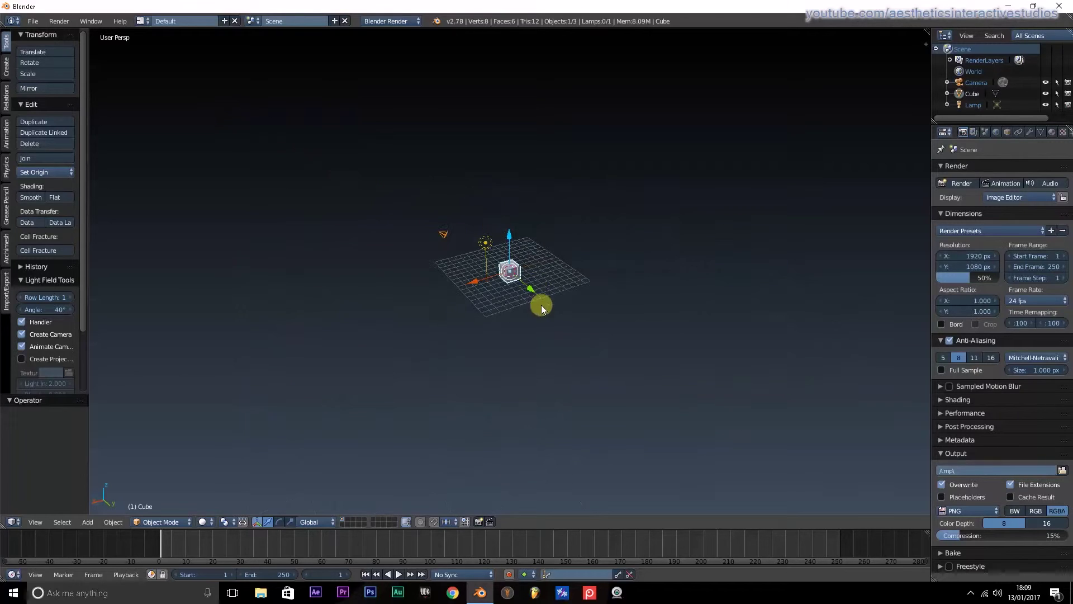
scroll(522, 317, up, 8)
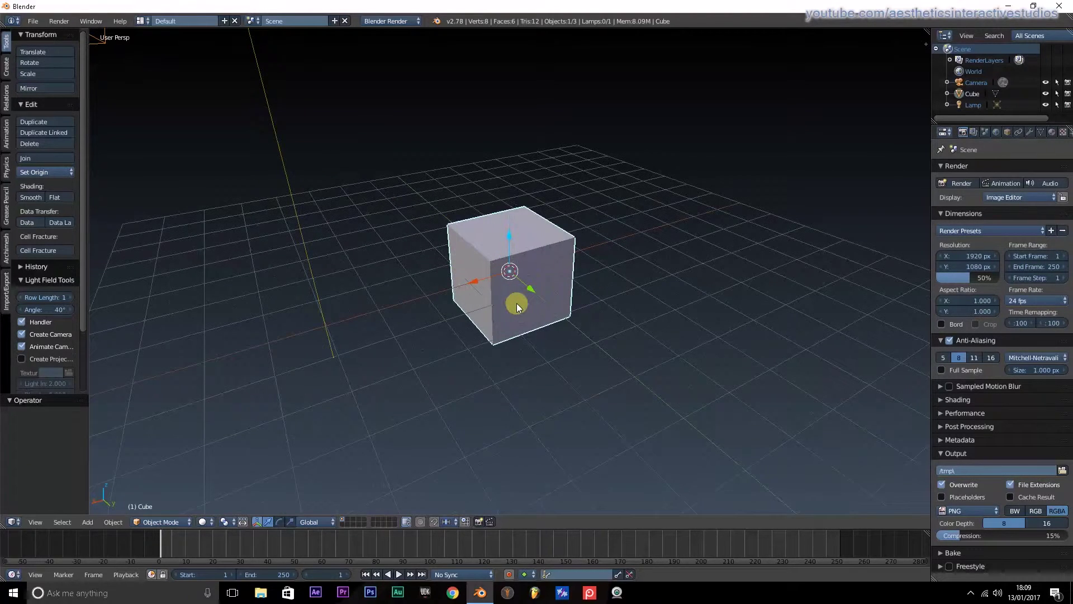
scroll(516, 303, down, 1)
scroll(510, 288, down, 6)
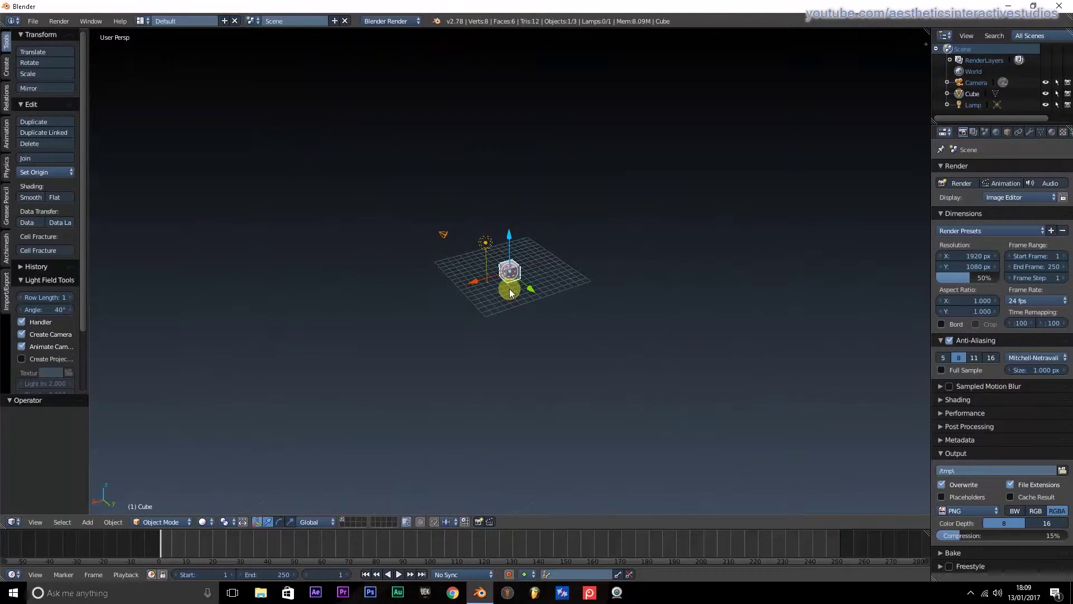
scroll(510, 290, up, 7)
scroll(509, 289, down, 2)
scroll(509, 288, down, 2)
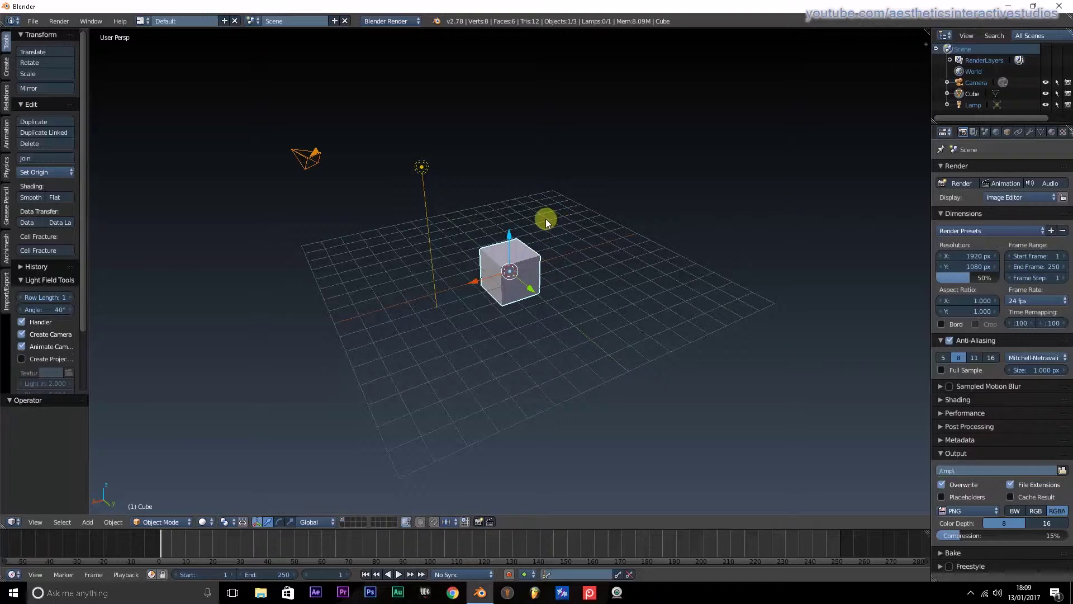
mouse_move(546, 219)
shift+middle_down()
mouse_move(579, 259)
mouse_move(738, 190)
mouse_move(576, 211)
mouse_move(607, 366)
mouse_move(667, 262)
mouse_move(548, 223)
mouse_move(537, 276)
shift+middle_up()
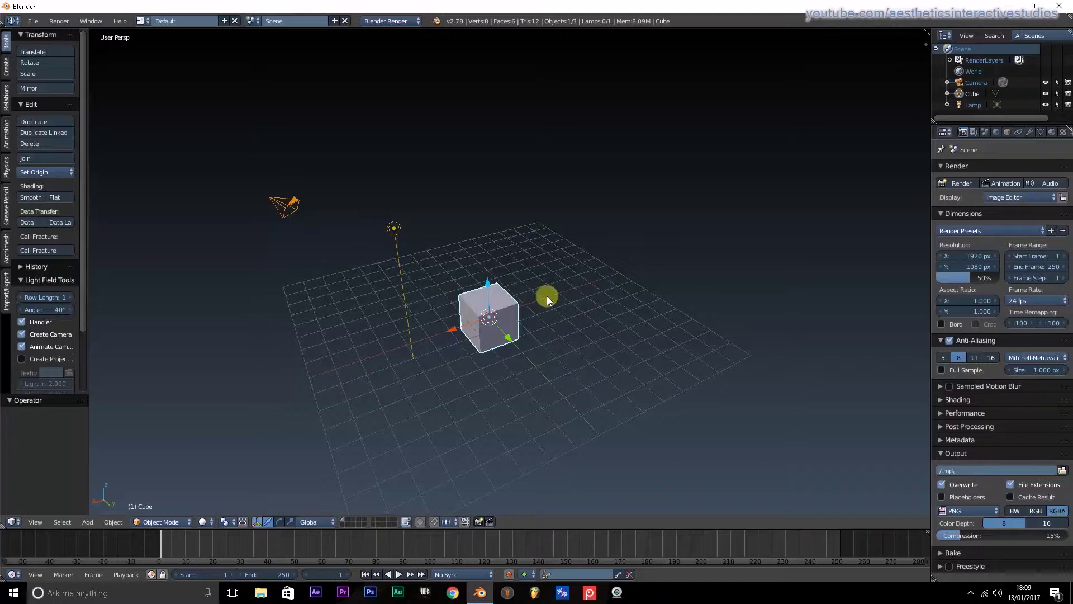
scroll(538, 301, down, 3)
scroll(553, 330, up, 2)
scroll(552, 330, up, 3)
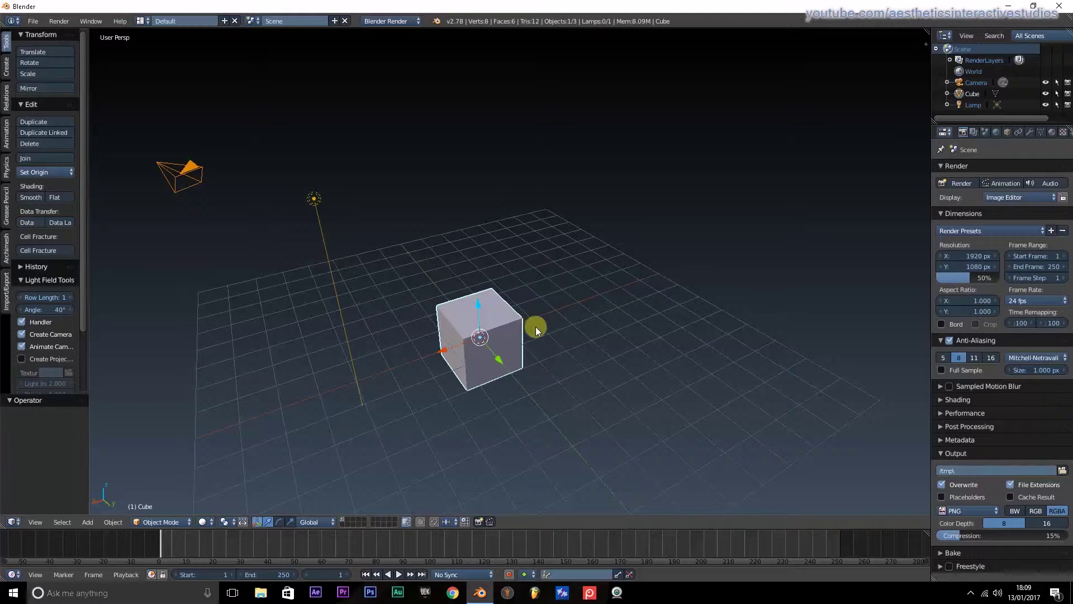
scroll(532, 292, down, 2)
scroll(528, 341, down, 2)
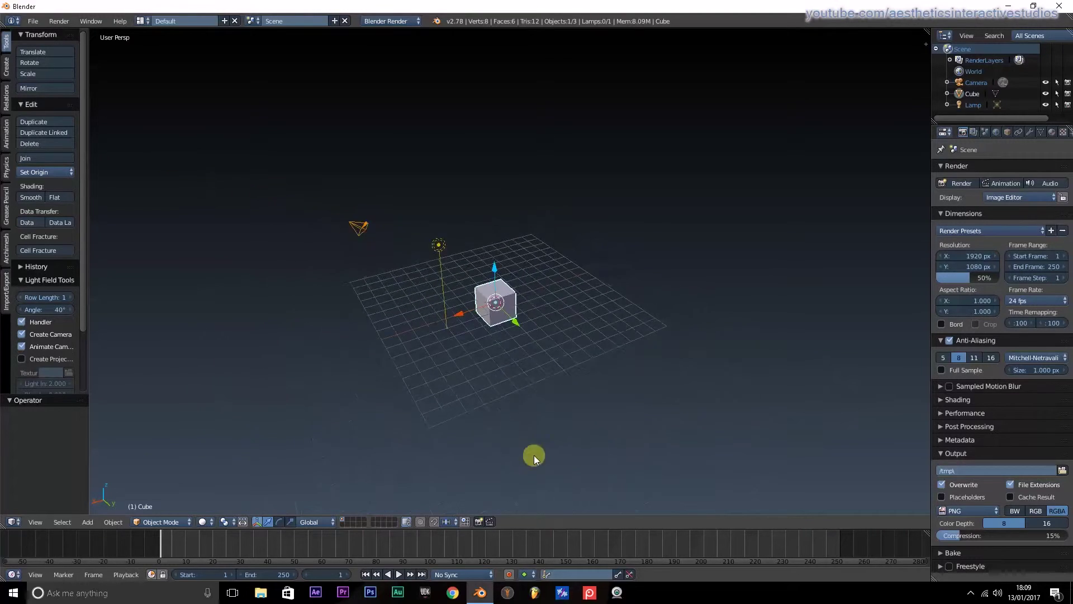
scroll(534, 456, down, 1)
scroll(544, 411, up, 2)
scroll(544, 320, up, 2)
scroll(545, 235, up, 4)
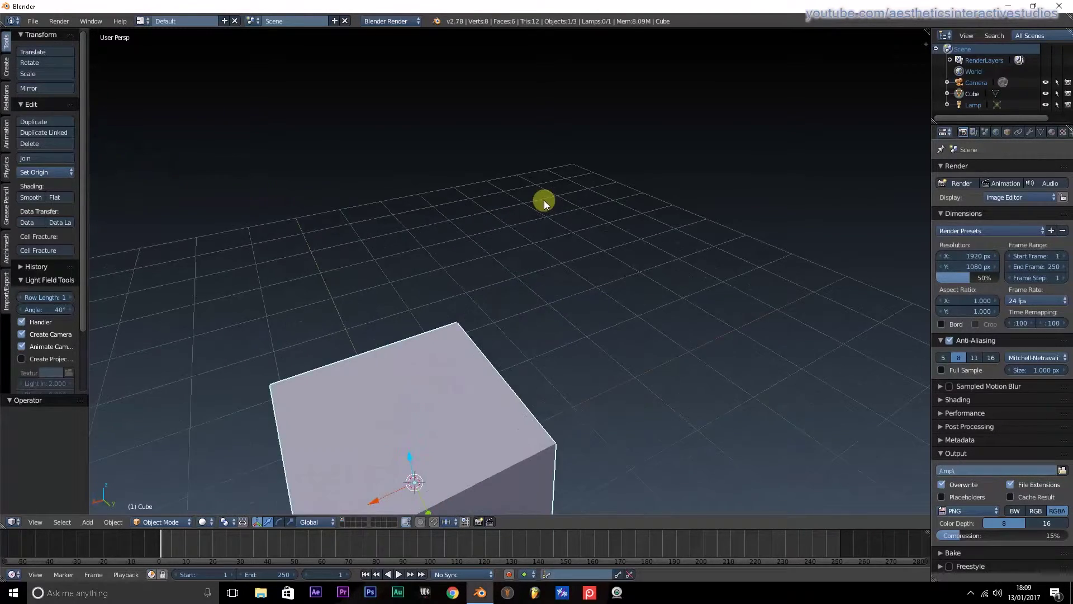
scroll(549, 260, down, 4)
scroll(554, 378, down, 2)
scroll(554, 394, up, 2)
scroll(554, 286, up, 2)
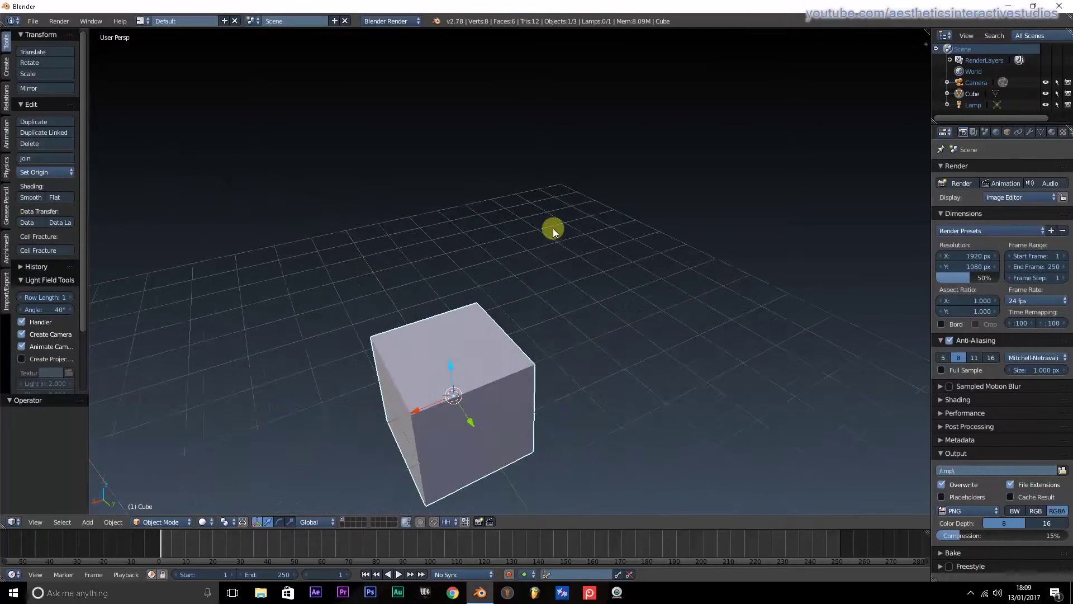
scroll(555, 256, down, 2)
scroll(557, 320, down, 3)
scroll(560, 369, down, 1)
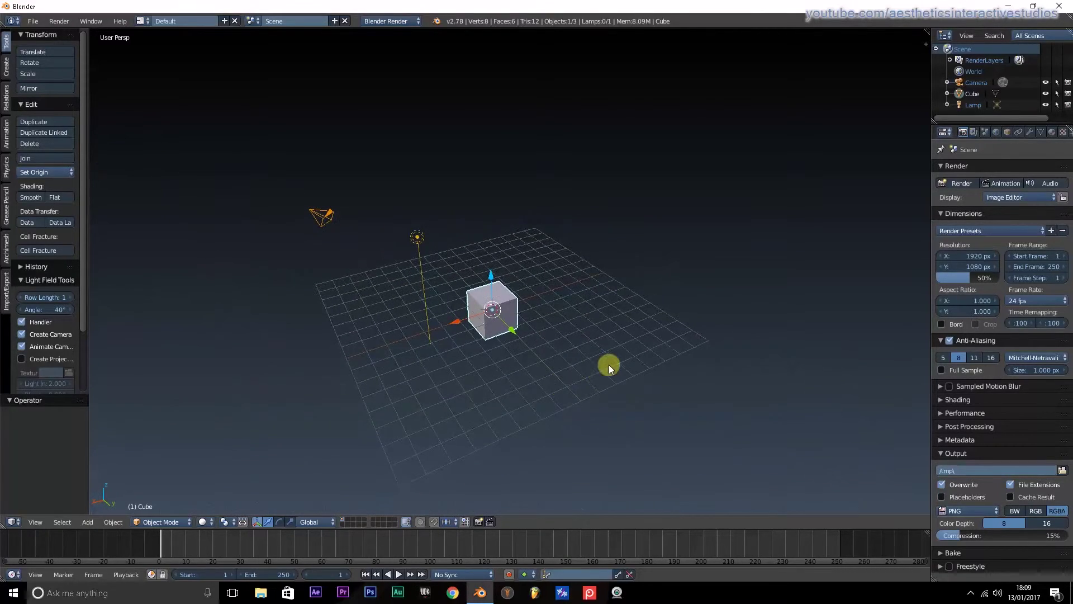
Orbit and zoom the view until the lamp and camera line up right of the cube
mouse_move(609, 366)
middle_down()
mouse_move(410, 377)
mouse_move(723, 341)
mouse_move(640, 371)
mouse_move(542, 358)
middle_up()
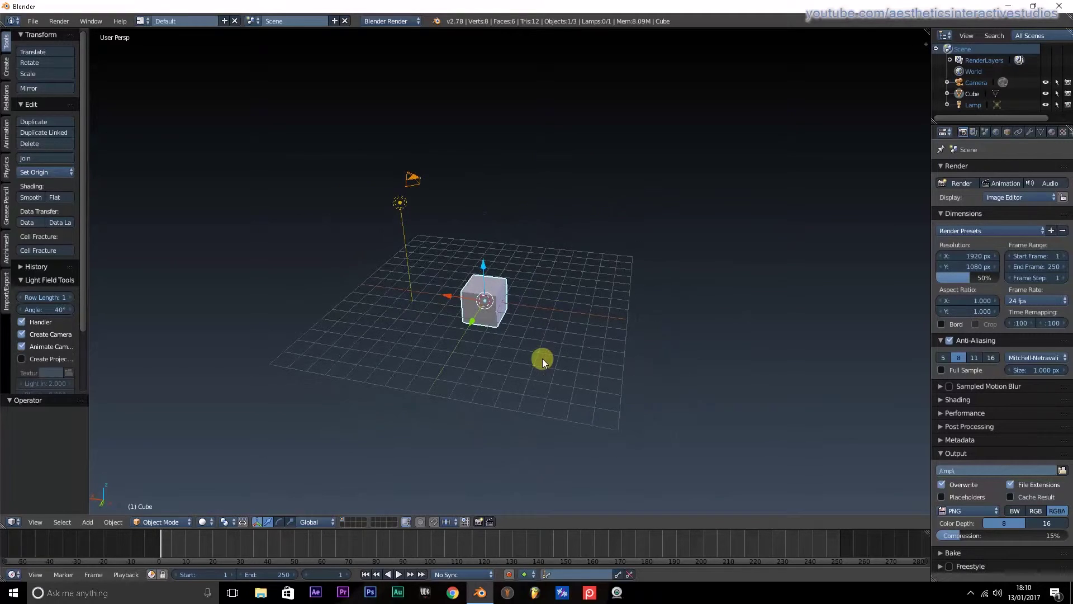
scroll(535, 403, up, 5)
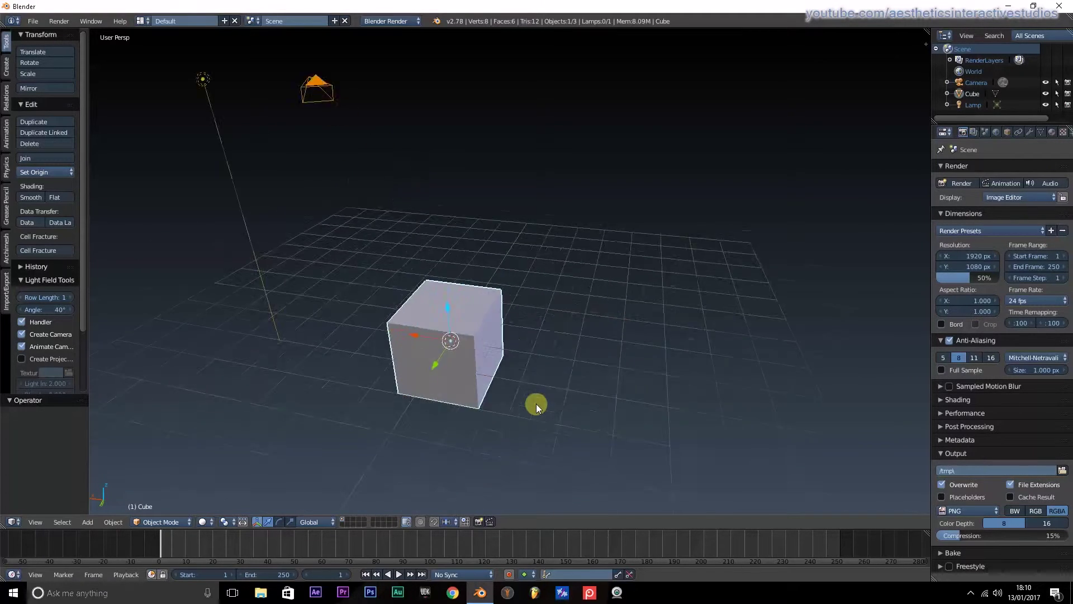
scroll(536, 403, up, 3)
scroll(536, 396, down, 8)
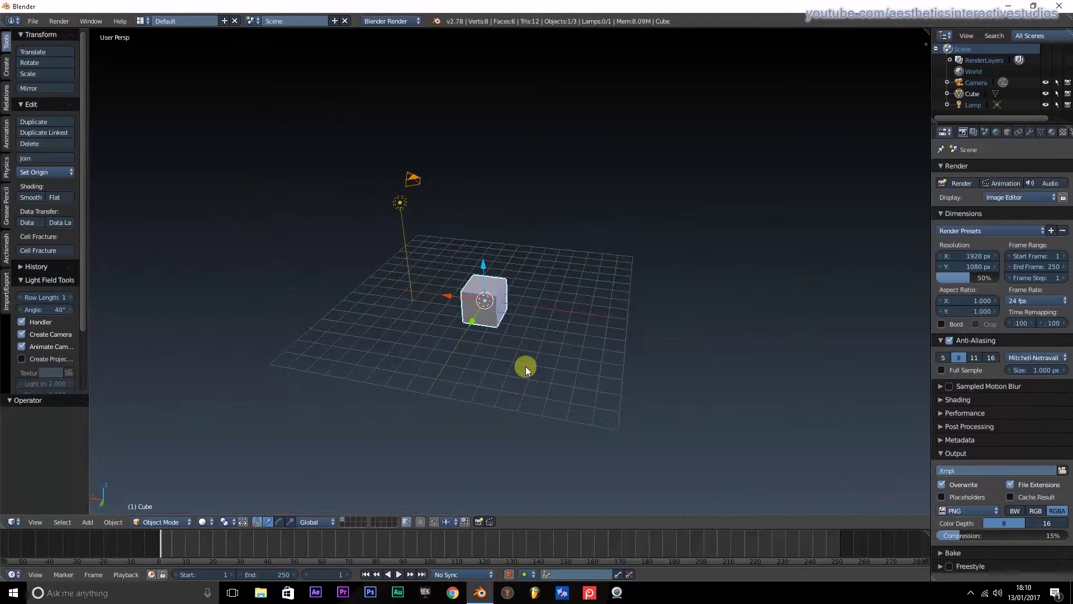
mouse_move(525, 367)
middle_down()
mouse_move(733, 384)
mouse_move(520, 353)
middle_up()
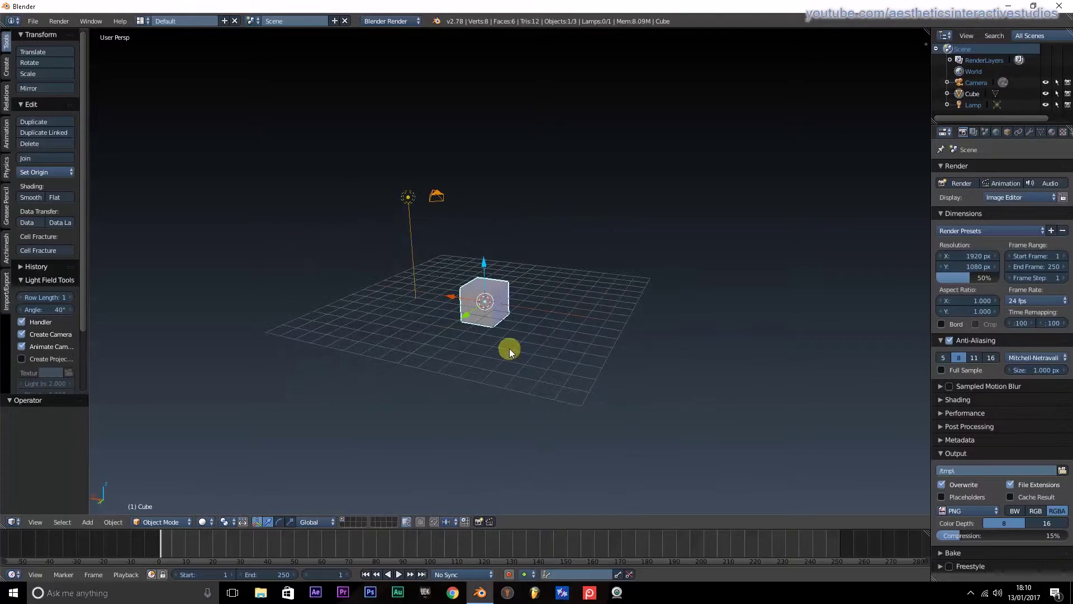
mouse_move(508, 346)
middle_down()
mouse_move(389, 242)
mouse_move(523, 252)
mouse_move(489, 233)
middle_up()
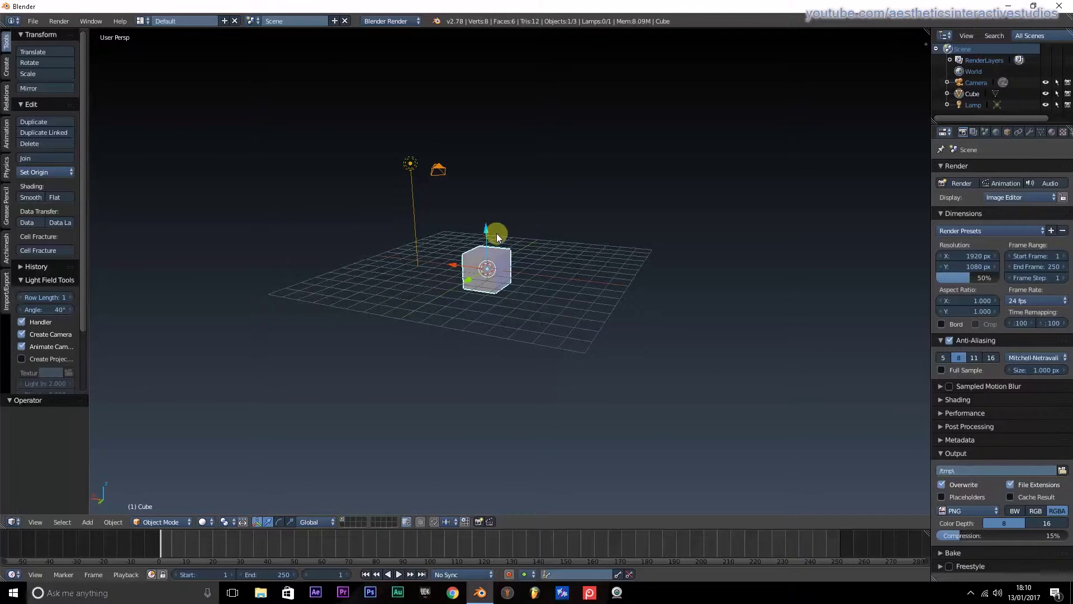
mouse_move(507, 236)
middle_down()
mouse_move(534, 253)
mouse_move(475, 261)
mouse_move(421, 206)
mouse_move(489, 255)
middle_up()
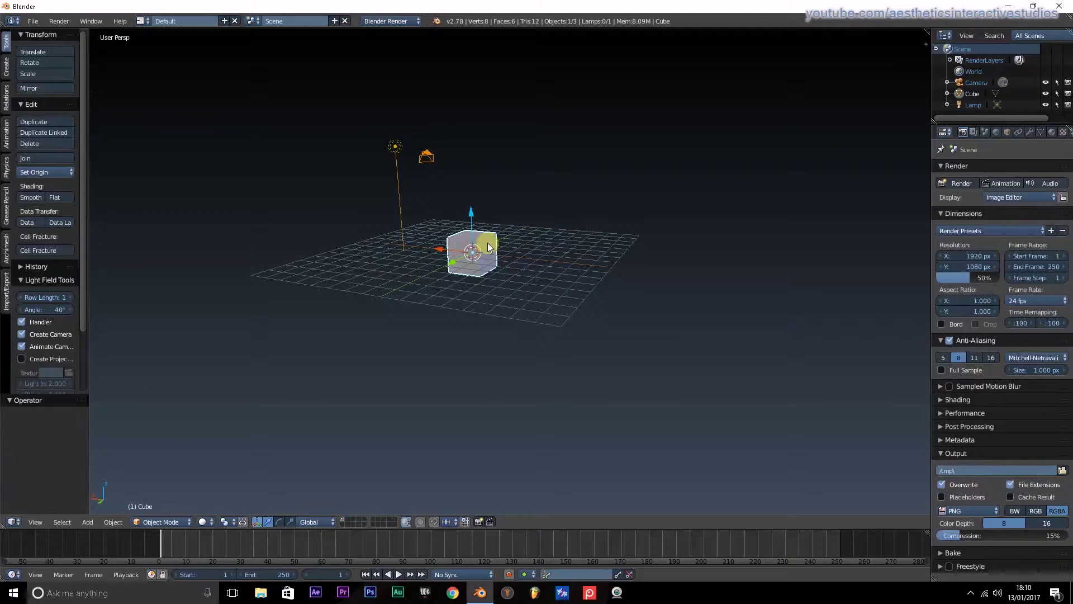
scroll(456, 188, down, 4)
mouse_move(455, 188)
ctrl+middle_down()
mouse_move(479, 348)
mouse_move(491, 73)
mouse_move(491, 135)
mouse_move(494, 87)
mouse_move(610, 217)
mouse_move(454, 229)
ctrl+middle_up()
scroll(388, 237, down, 3)
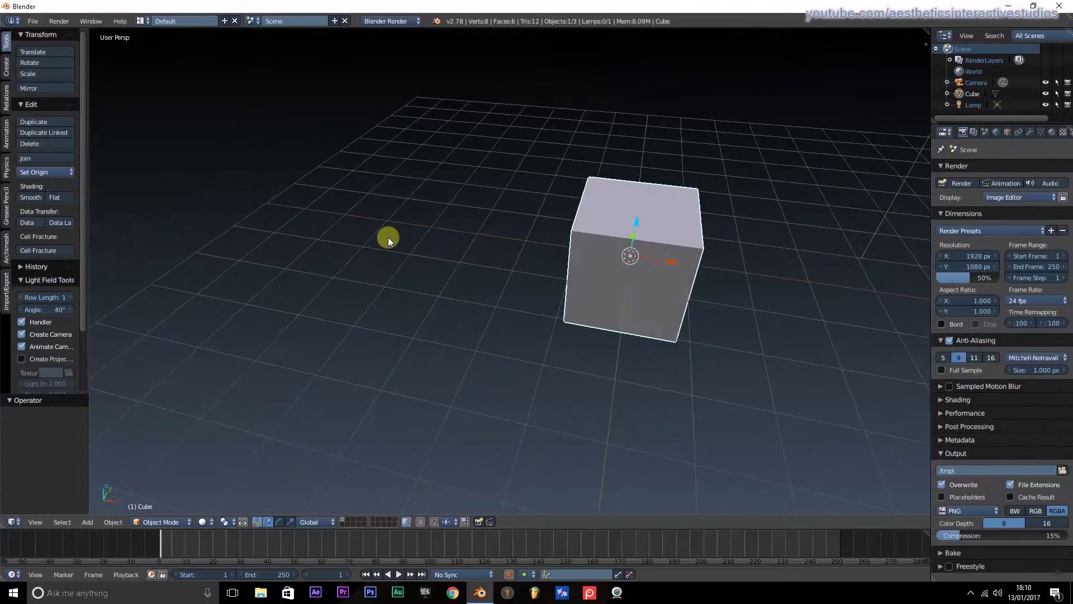
mouse_move(388, 238)
middle_down()
mouse_move(469, 246)
mouse_move(433, 214)
mouse_move(442, 232)
middle_up()
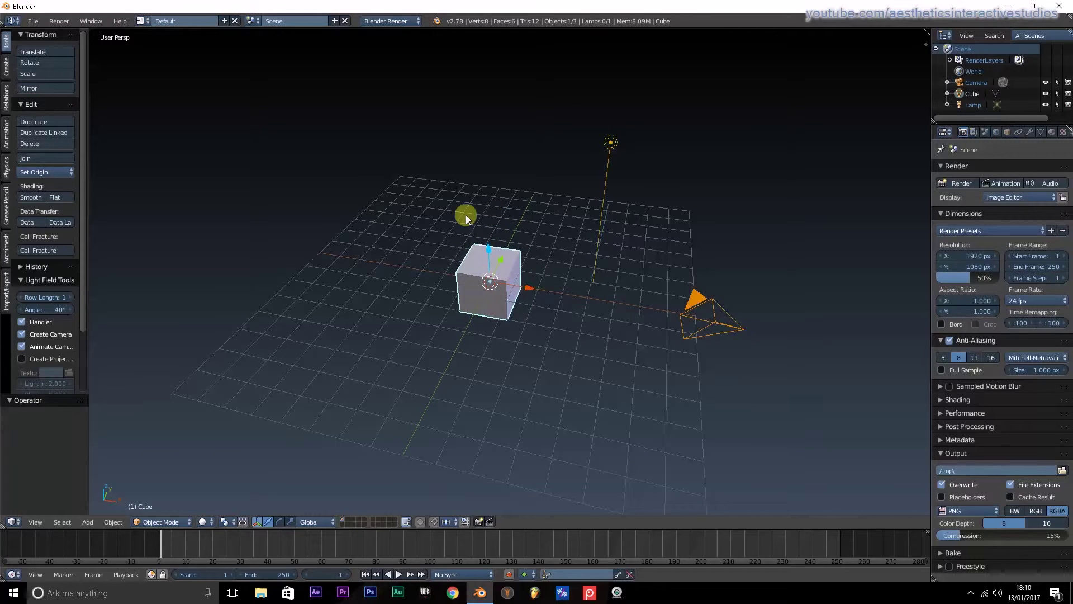
Toggle selection with A: deselect the cube, select all, then deselect all objects
key(a)
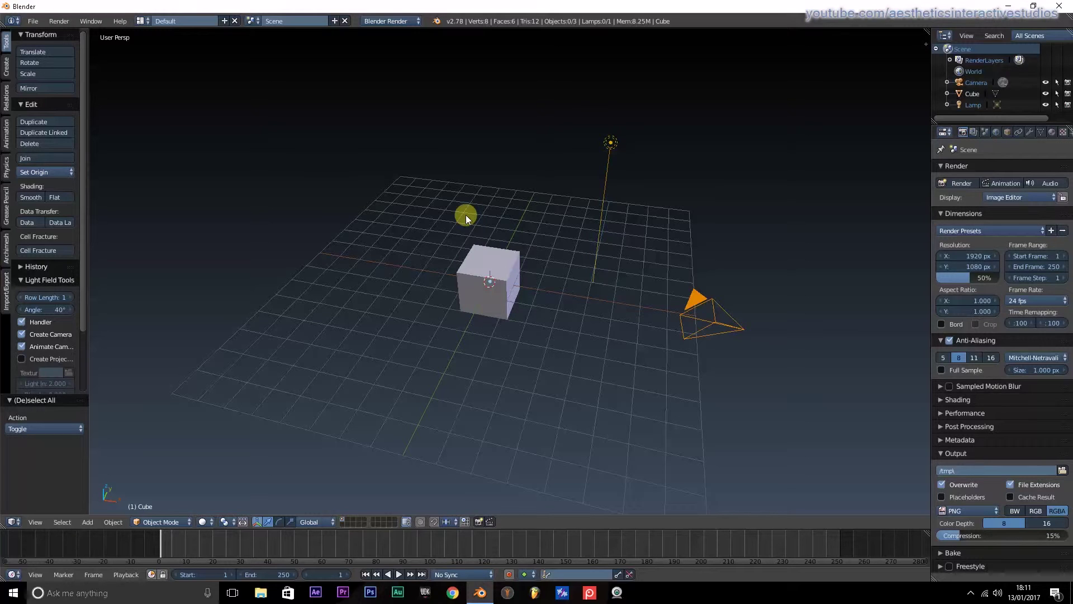
key(a)
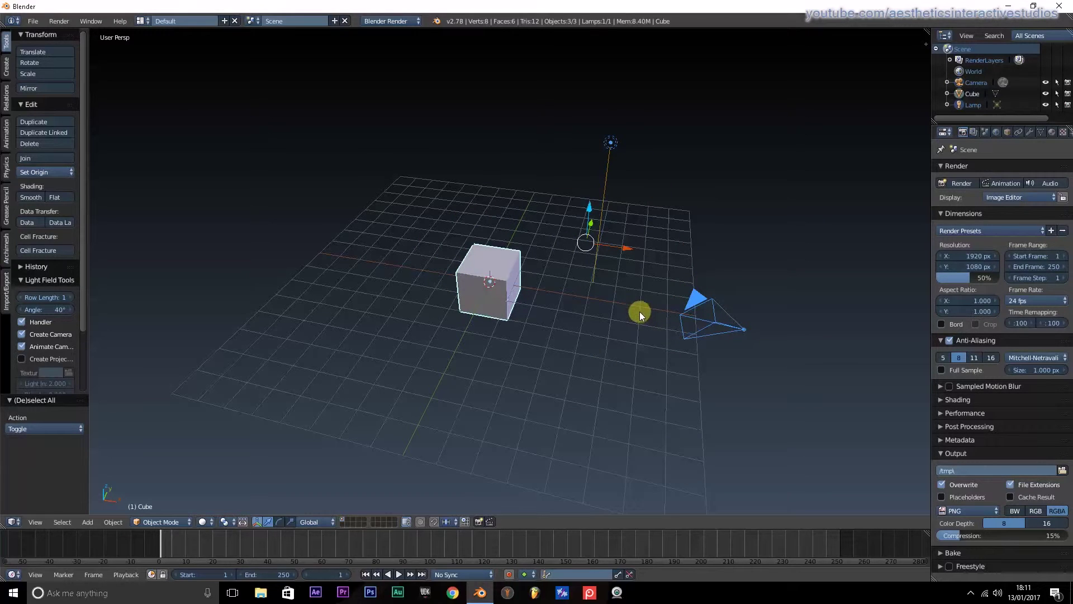
key(a)
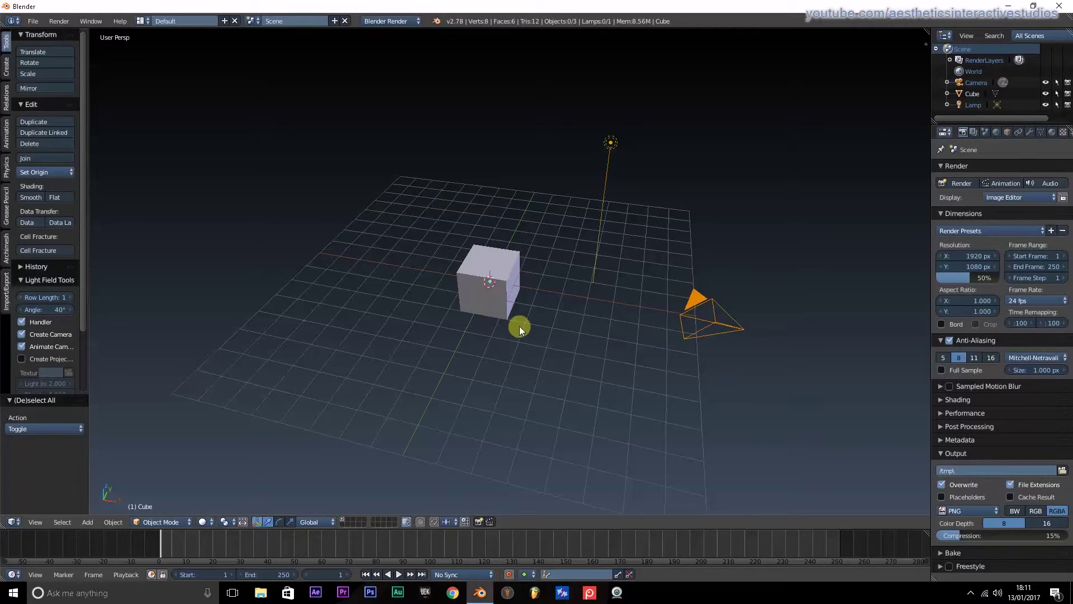
Try several 3D cursor spots, finally placing the cursor on the cube's front face
click(504, 265)
click(468, 291)
click(522, 262)
click(592, 302)
click(361, 265)
click(490, 272)
Select the cube, then the lamp, ending with the camera as the selected object
right_click(489, 273)
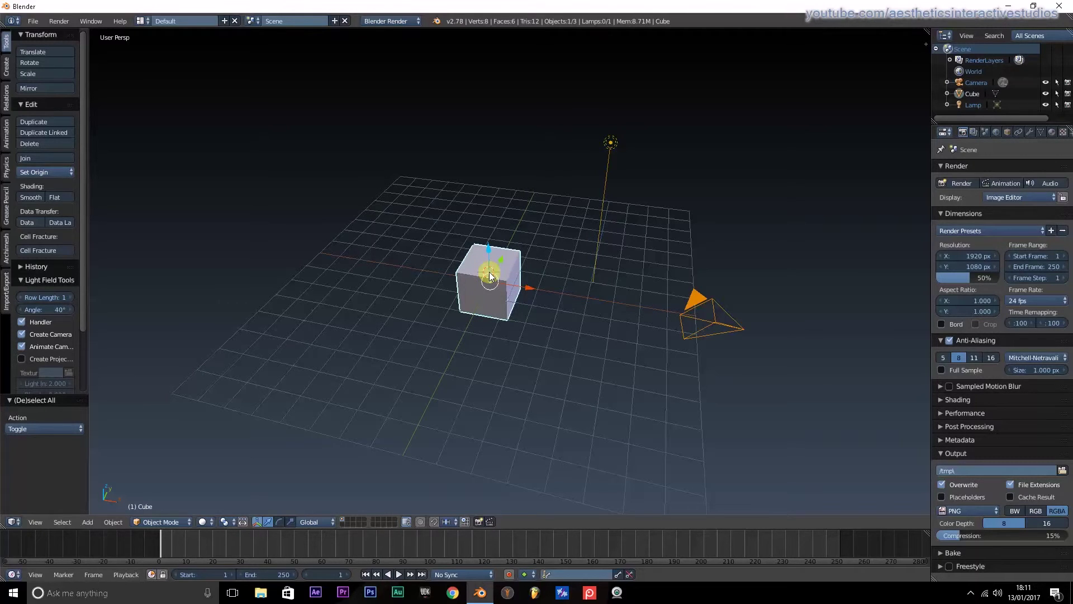
right_click(612, 143)
right_click(693, 299)
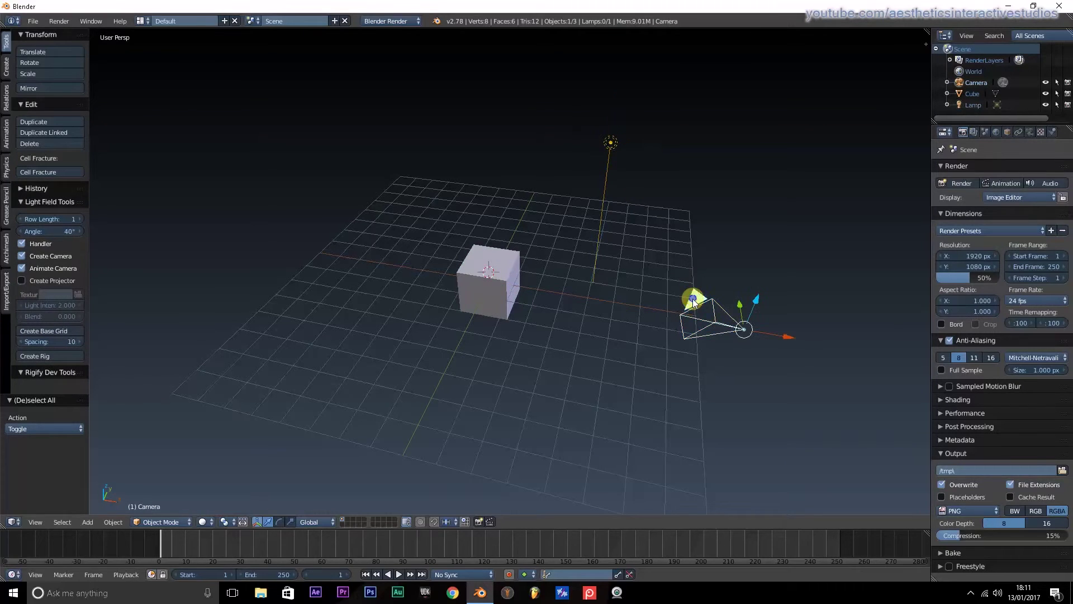